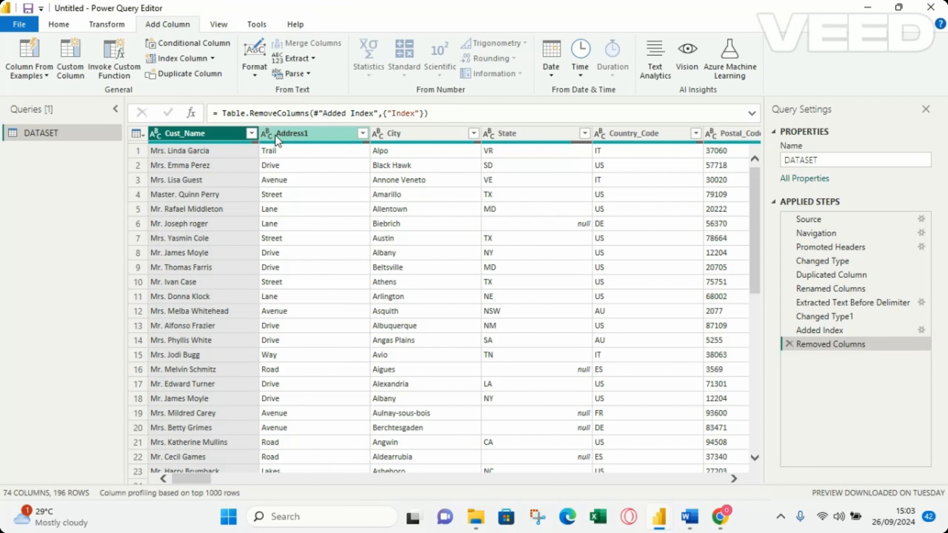
# Step: Move the Address1 column ahead of Cust_Name and the City column after State in the table
pyautogui.click(304, 139)
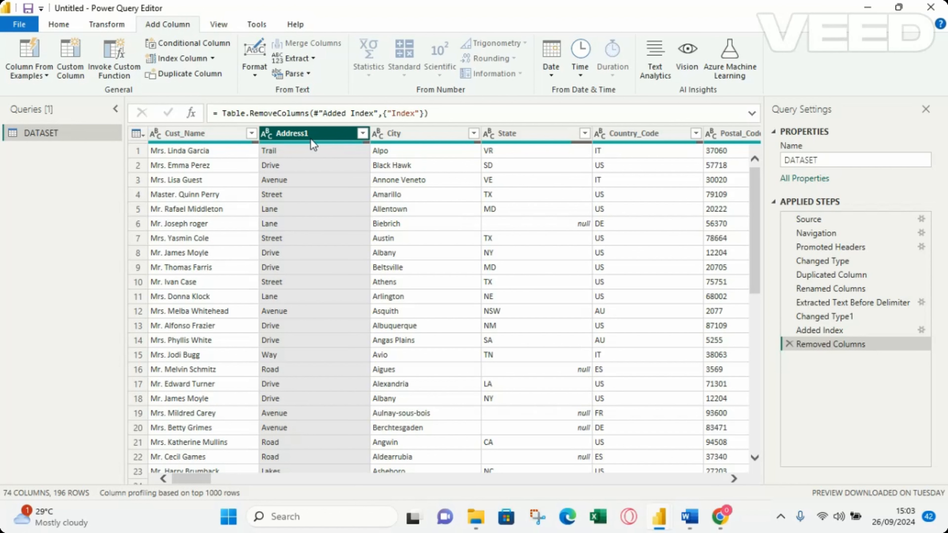
pyautogui.moveTo(313, 143); pyautogui.dragTo(195, 141)
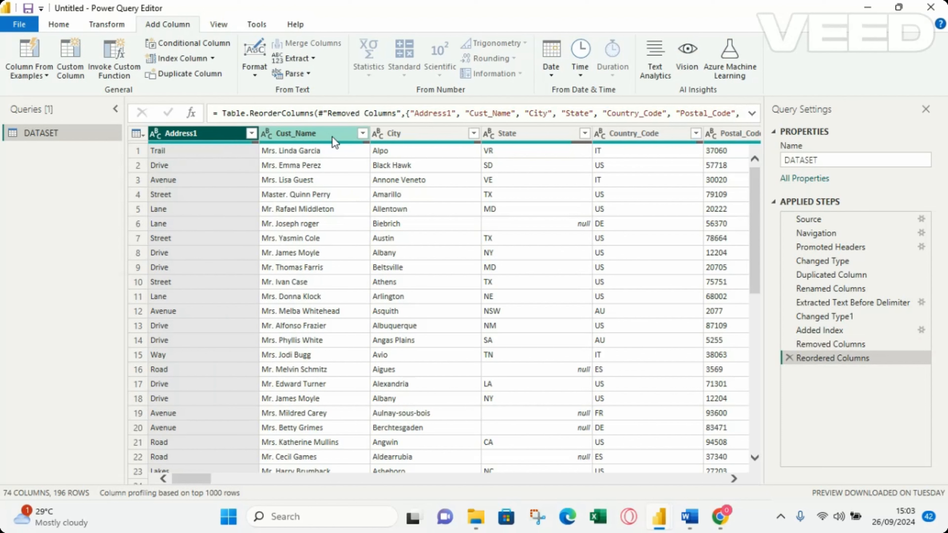
pyautogui.moveTo(314, 143)
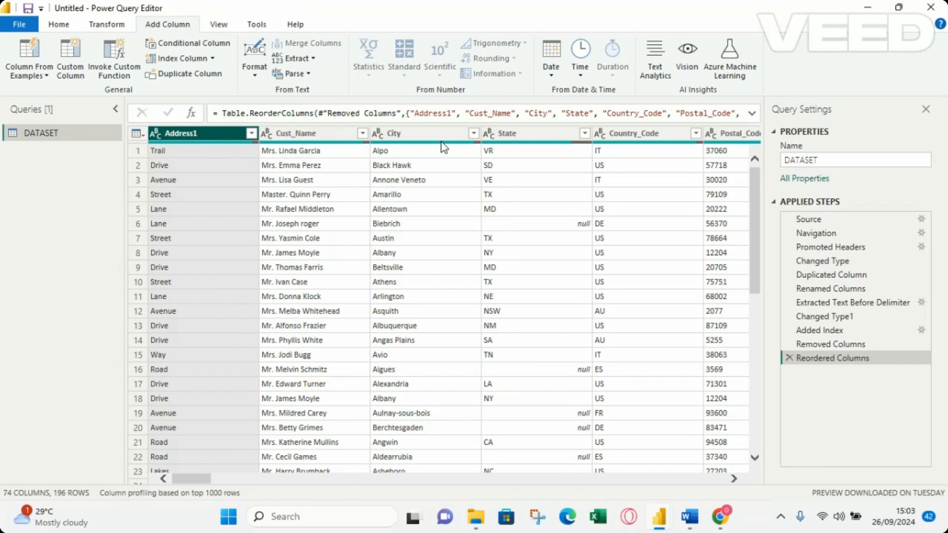
pyautogui.click(422, 137)
pyautogui.moveTo(423, 139)
pyautogui.mouseDown()
pyautogui.moveTo(330, 134)
pyautogui.moveTo(555, 125)
pyautogui.moveTo(535, 131)
pyautogui.mouseUp()
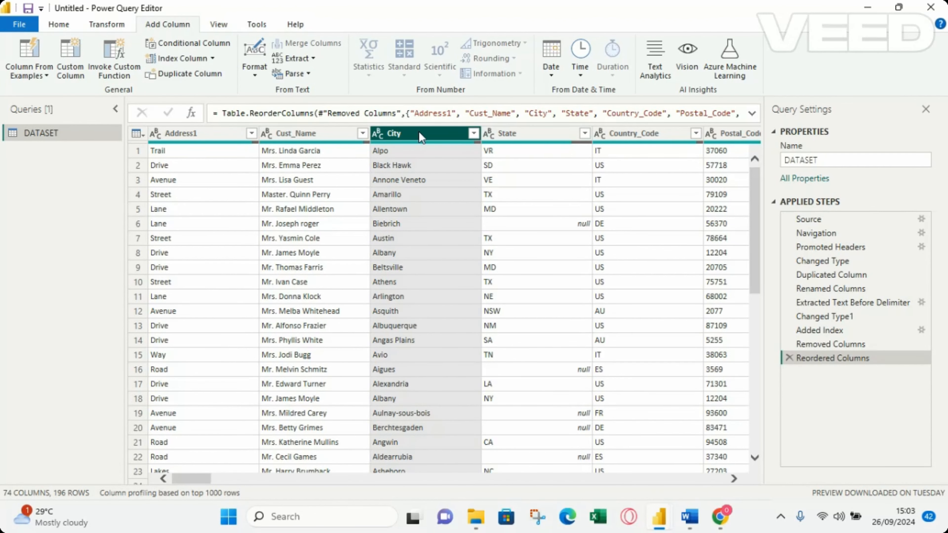
pyautogui.moveTo(414, 131); pyautogui.dragTo(636, 134)
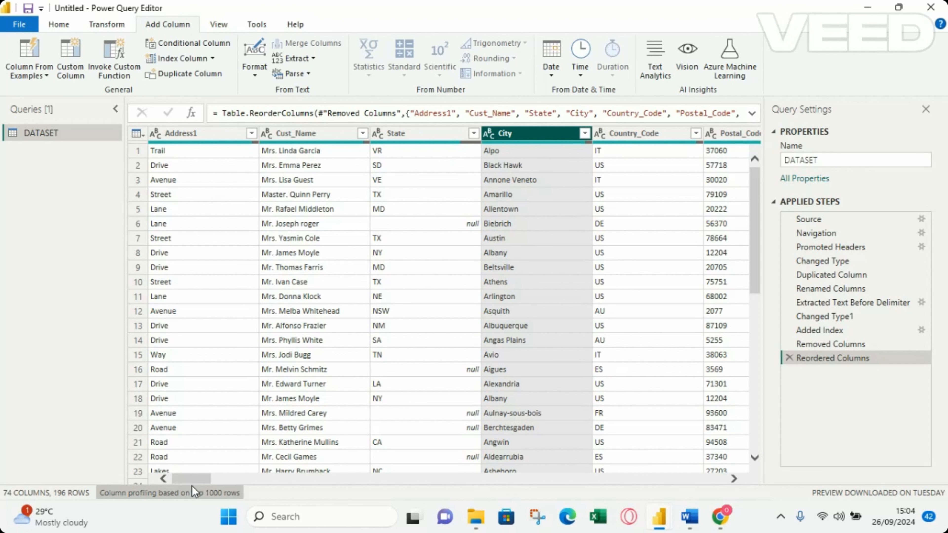
# Step: Locate and select the Title column at the far end of the table
pyautogui.moveTo(209, 478); pyautogui.dragTo(731, 526)
pyautogui.click(672, 133)
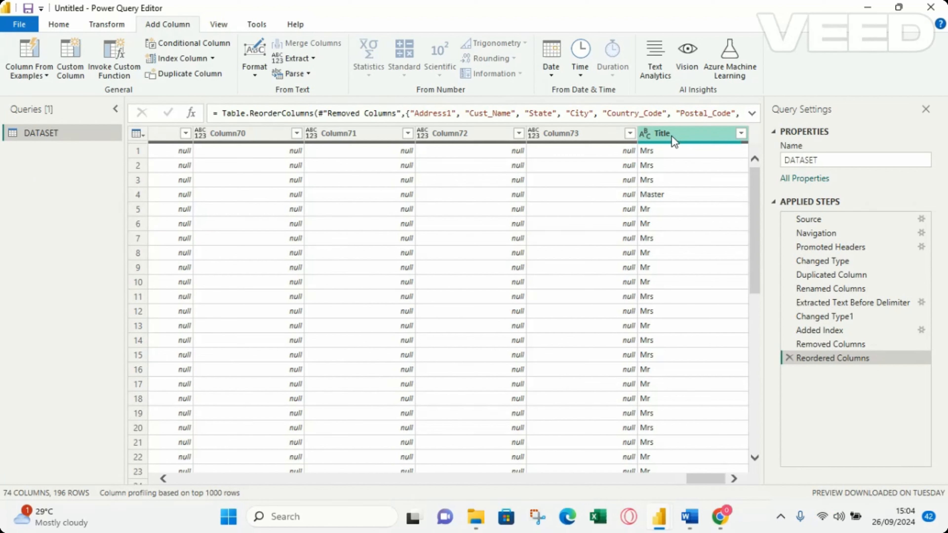
pyautogui.moveTo(673, 141); pyautogui.dragTo(727, 133)
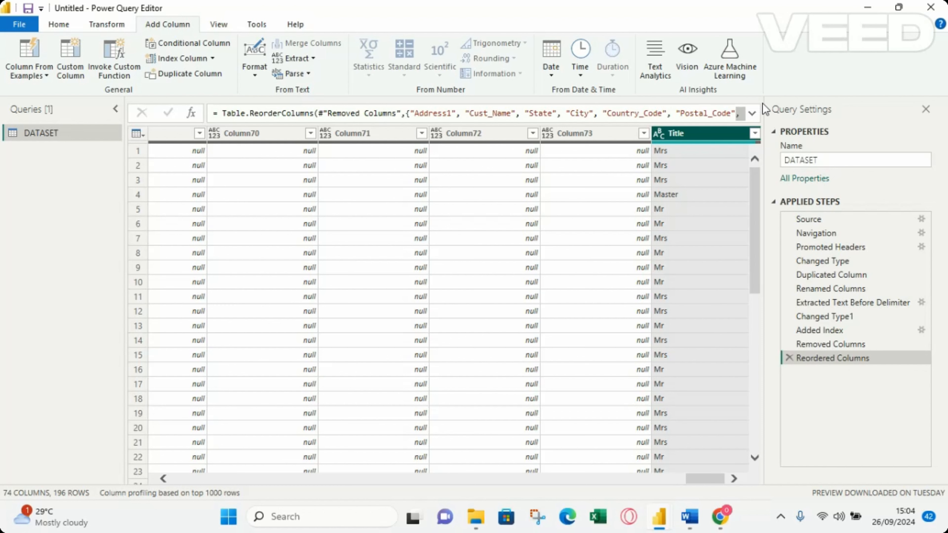
# Step: Expand the formula bar to show the full reorder formula, and return to the table's first columns
pyautogui.click(753, 115)
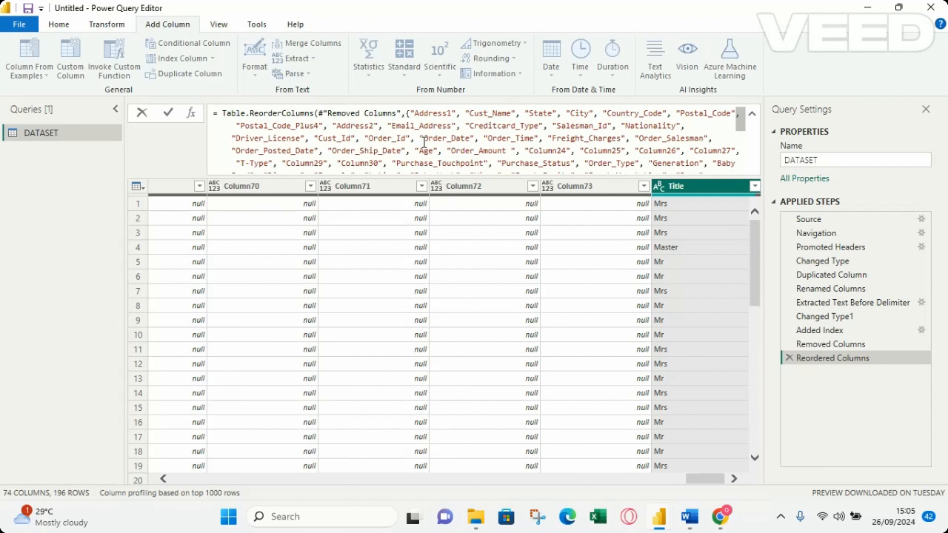
pyautogui.click(714, 482)
pyautogui.moveTo(699, 475); pyautogui.dragTo(172, 494)
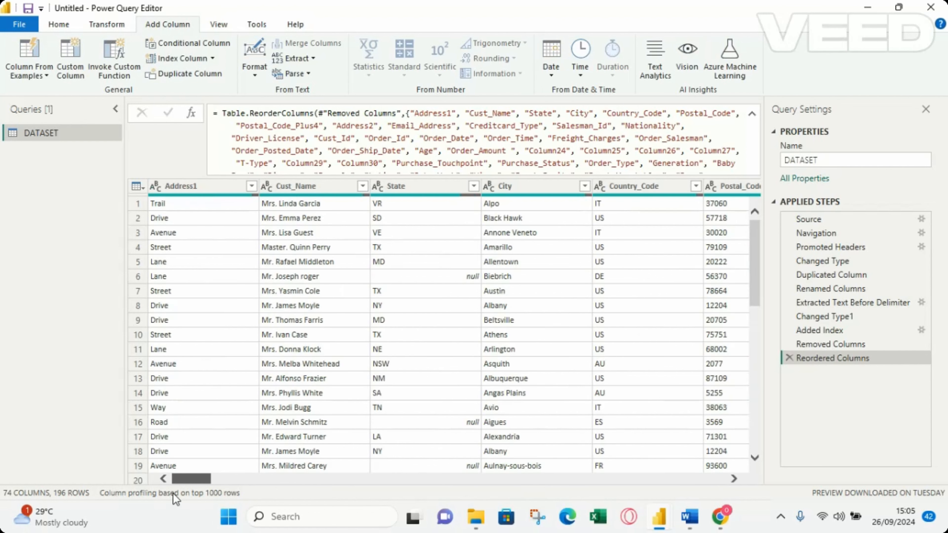
pyautogui.click(502, 188)
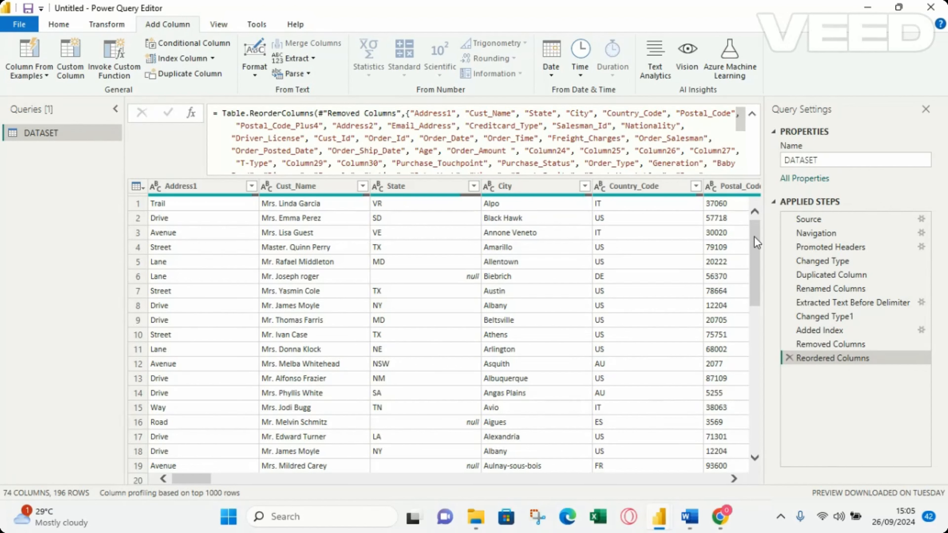
# Step: Delete the Reordered Columns step from the applied steps, keeping the Removed Columns step
pyautogui.click(788, 342)
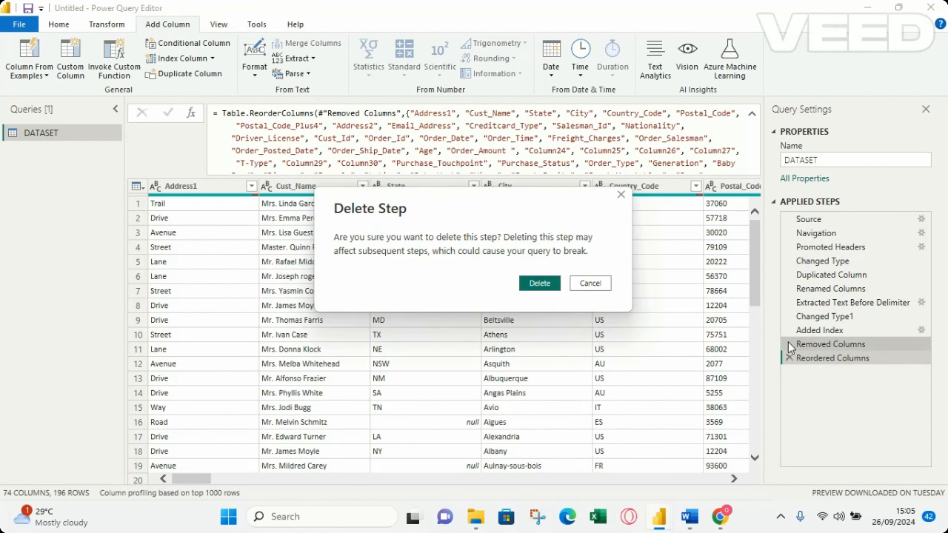
pyautogui.click(589, 284)
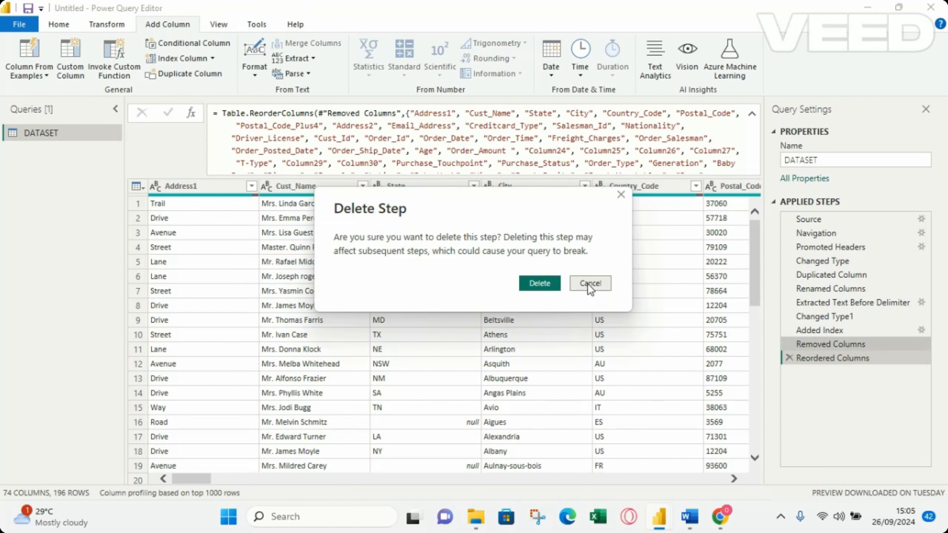
pyautogui.click(788, 358)
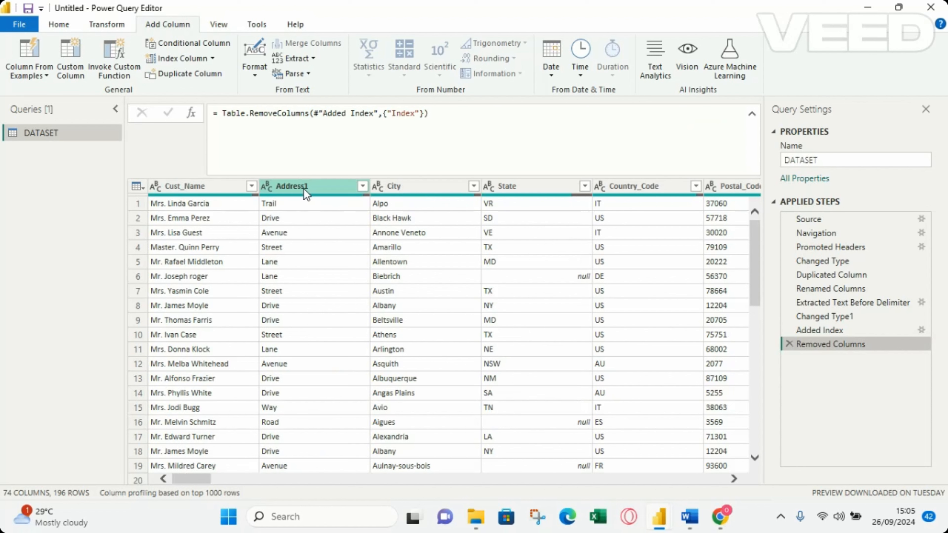
# Step: Move the Address1 column ahead of Cust_Name and remove "Title" with its preceding comma from the end of the resulting reorder formula
pyautogui.moveTo(305, 192); pyautogui.dragTo(188, 193)
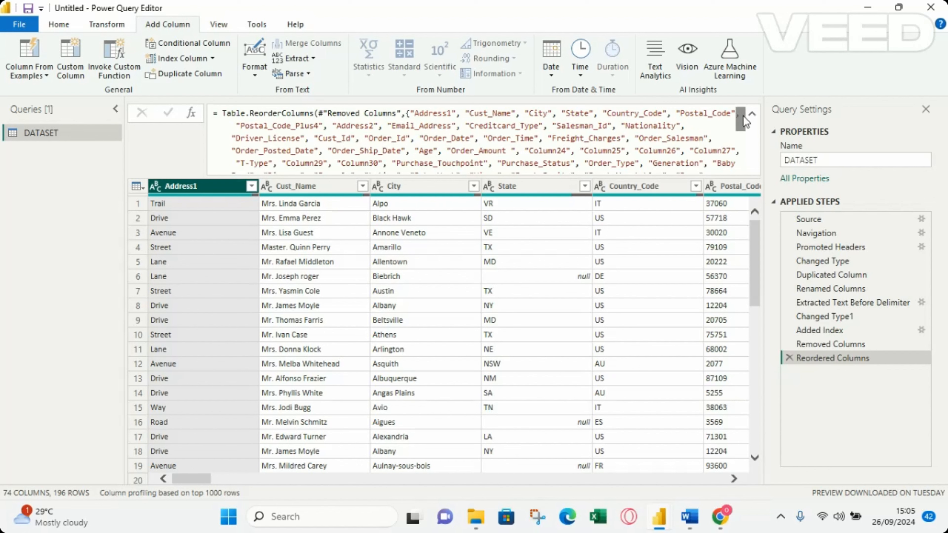
pyautogui.moveTo(744, 118); pyautogui.dragTo(743, 146)
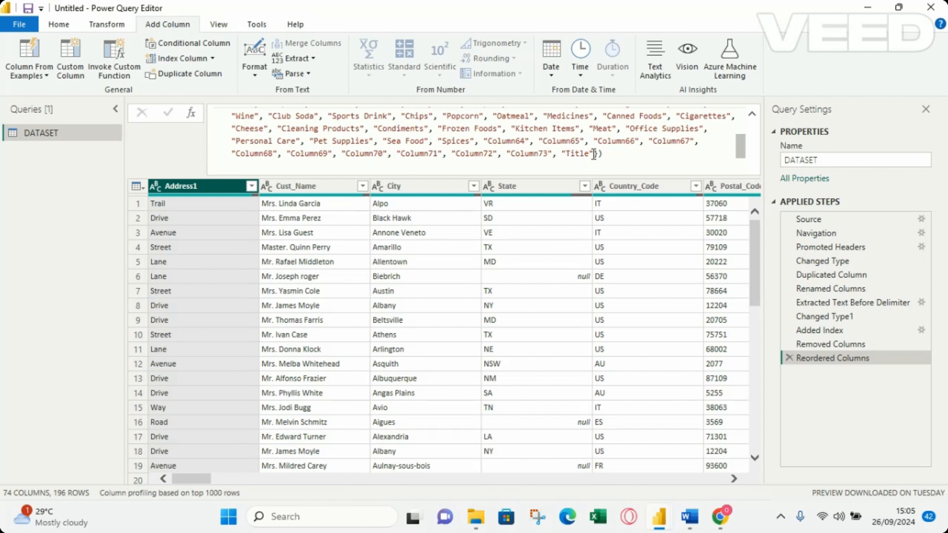
pyautogui.moveTo(594, 154); pyautogui.dragTo(563, 154)
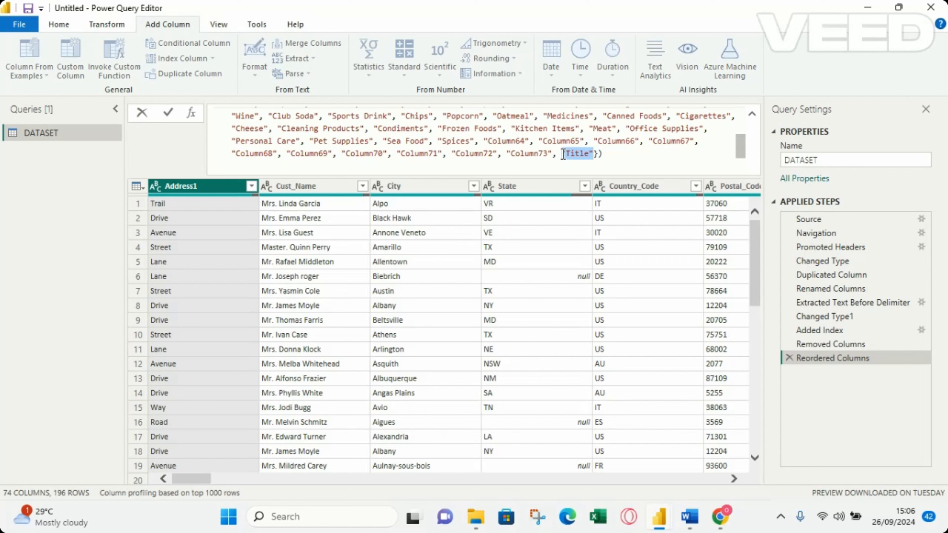
pyautogui.press('Delete')
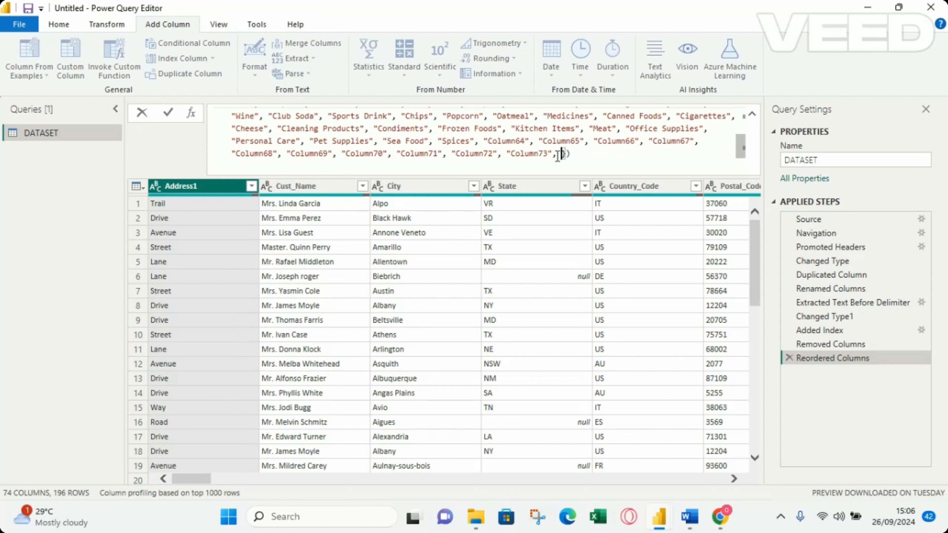
pyautogui.press('BackSpace')
pyautogui.press('BackSpace')
# Step: Insert "Title", followed by a comma, between "Address1" and "Cust_Name" in the reorder formula's column list
pyautogui.press('Up')
pyautogui.press('Up')
pyautogui.press('Up')
pyautogui.press('Up')
pyautogui.press('Up')
pyautogui.press('Up')
pyautogui.press('Up')
pyautogui.press('Up')
pyautogui.press('Up')
pyautogui.press('Home')
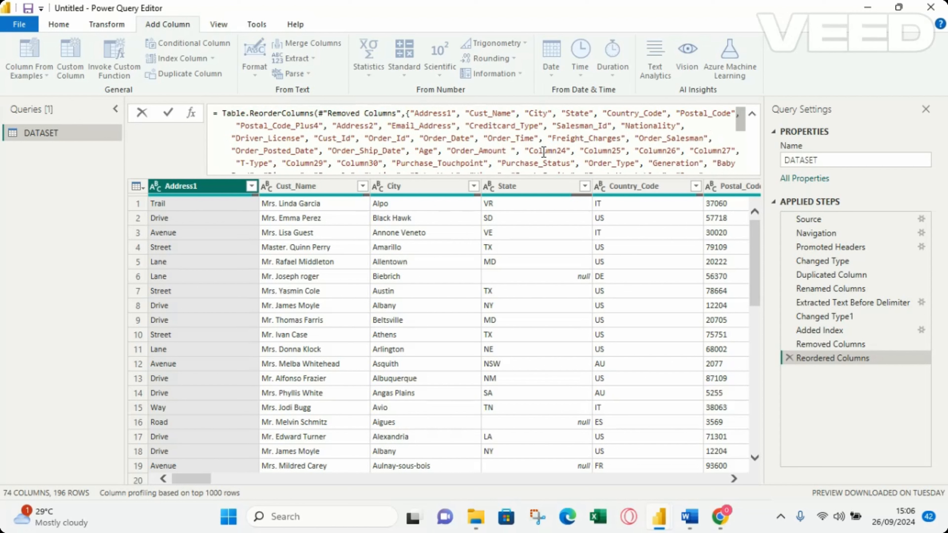
pyautogui.click(465, 113)
pyautogui.write('"Title"')
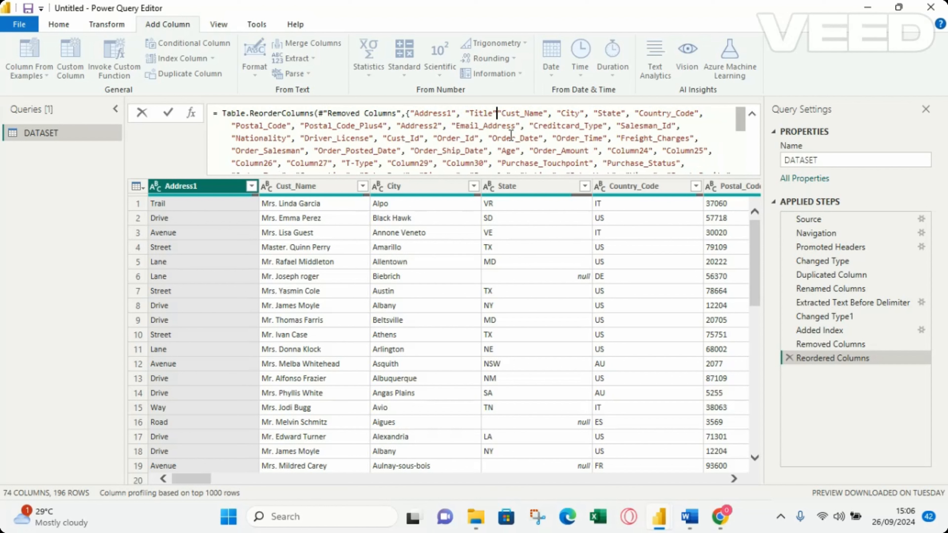
pyautogui.write(',')
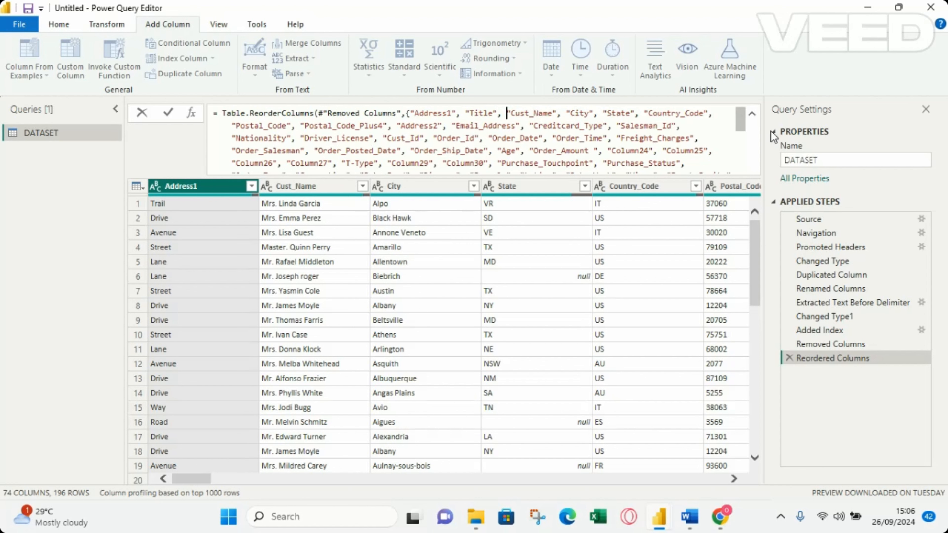
# Step: Move "Address1" from the start of the formula's column list to between "State" and "Country_Code", and remove the extra space before "Title"
pyautogui.moveTo(740, 122)
pyautogui.mouseDown()
pyautogui.moveTo(736, 150)
pyautogui.moveTo(732, 117)
pyautogui.mouseUp()
pyautogui.moveTo(461, 113); pyautogui.dragTo(411, 114)
pyautogui.hotkey('ctrl', 'c')
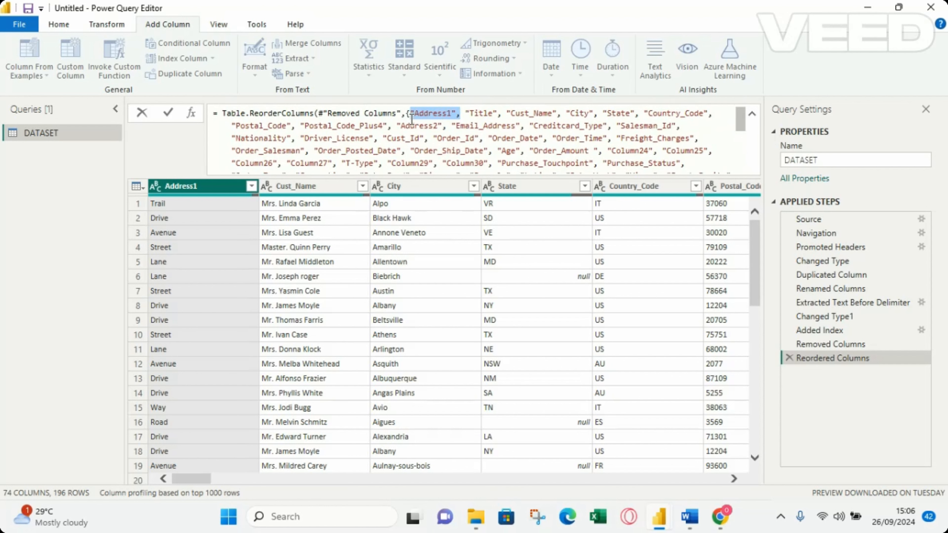
pyautogui.press('Delete')
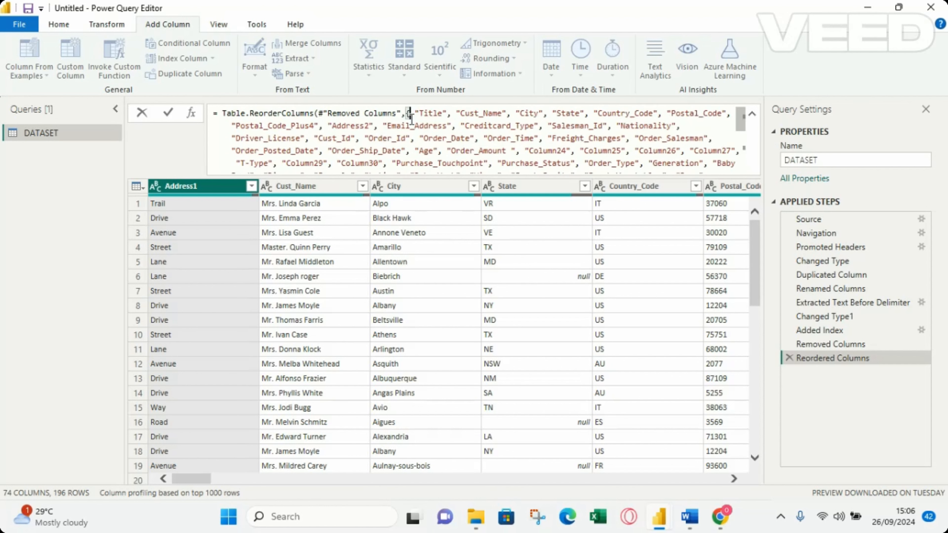
pyautogui.click(595, 113)
pyautogui.hotkey('ctrl', 'v')
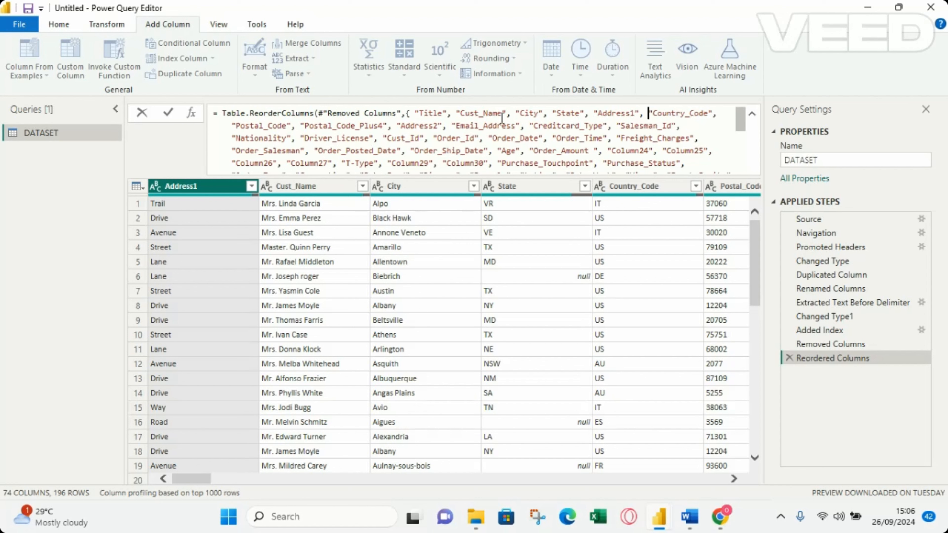
pyautogui.click(414, 116)
pyautogui.press('BackSpace')
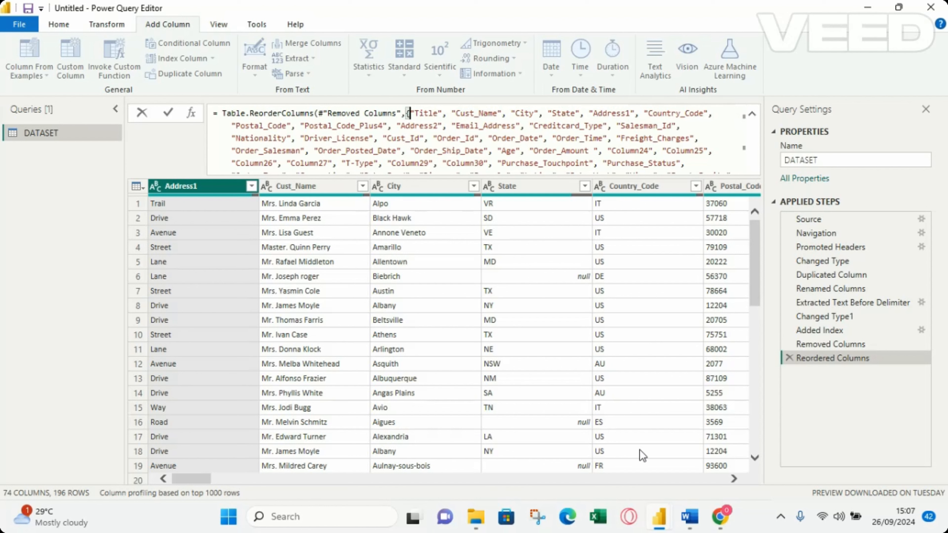
# Step: Apply the edited reorder formula to the table and collapse the formula bar
pyautogui.click(753, 255)
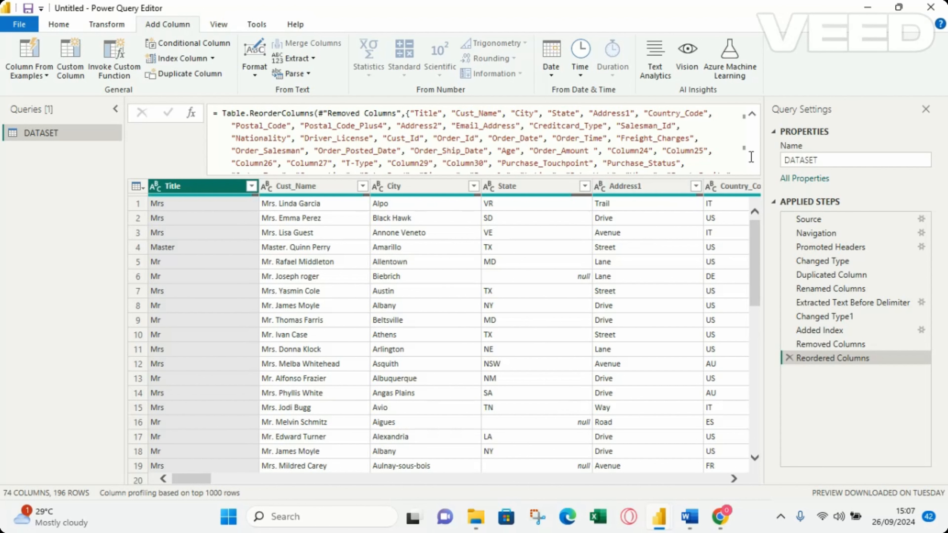
pyautogui.click(752, 116)
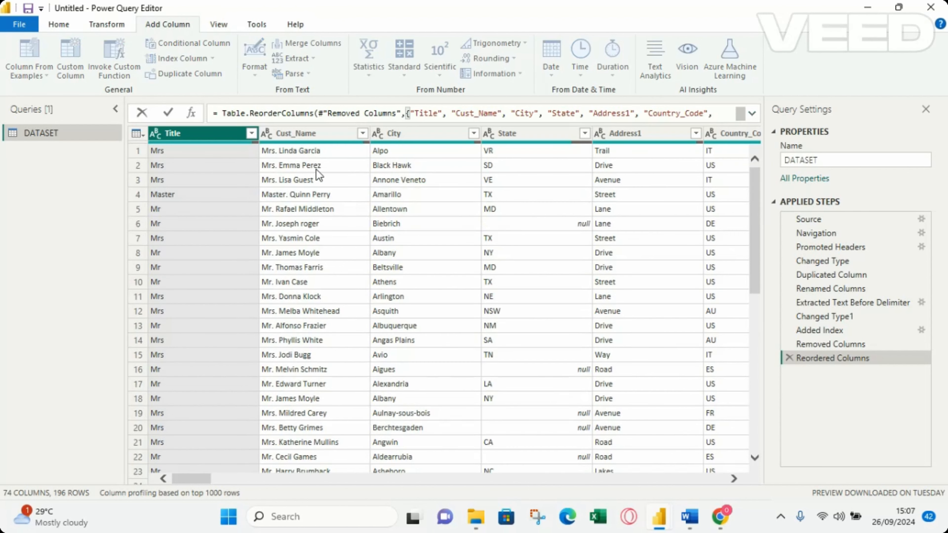